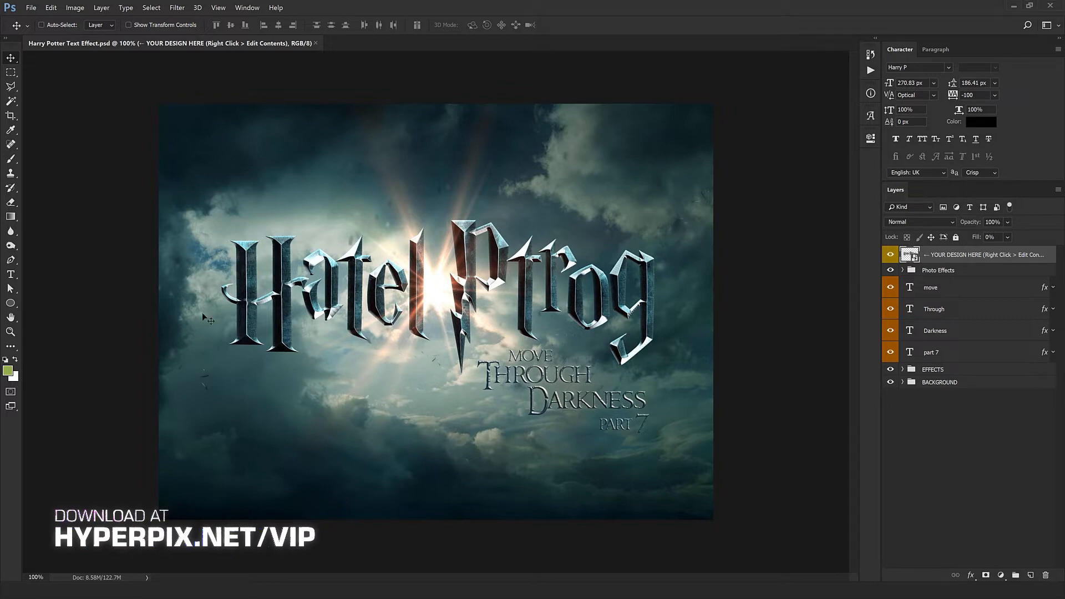
Open the contents of the YOUR DESIGN HERE smart object and replace its text with "Harry Potter".
right_click(950, 255)
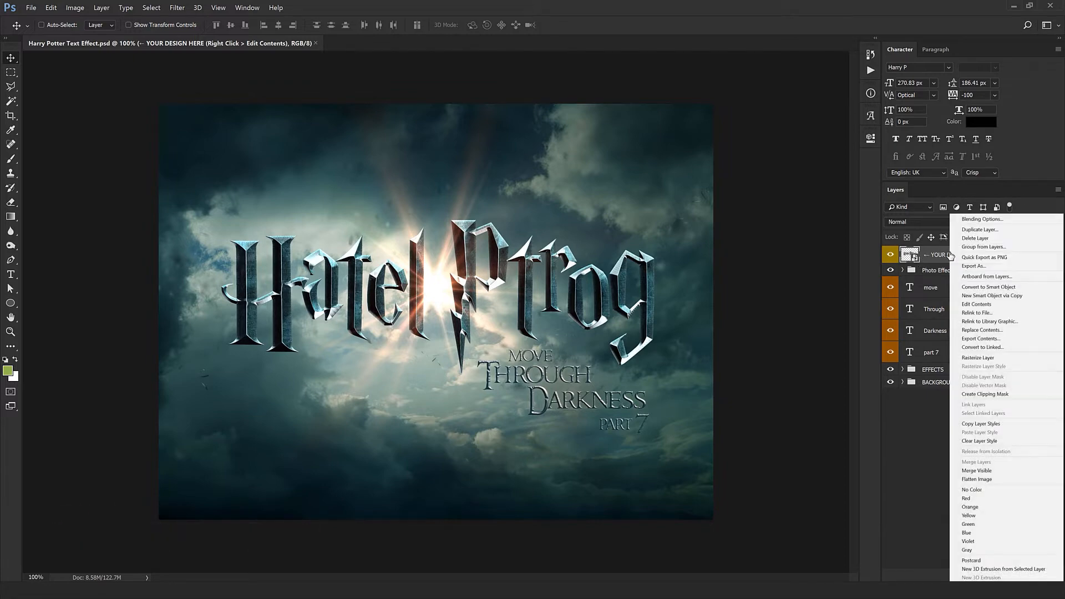
left_click(976, 304)
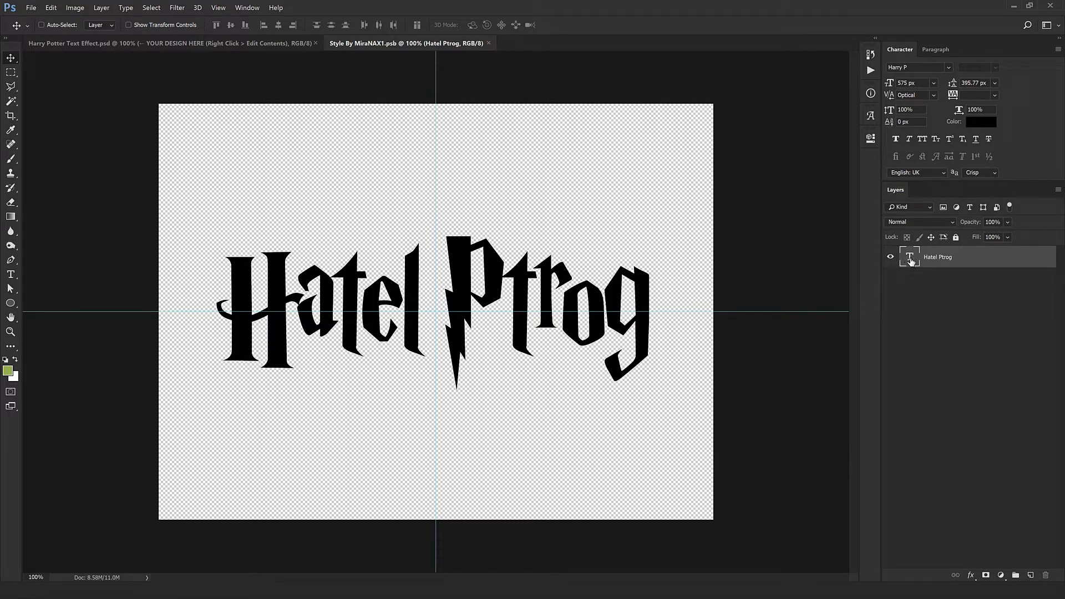
double_click(910, 260)
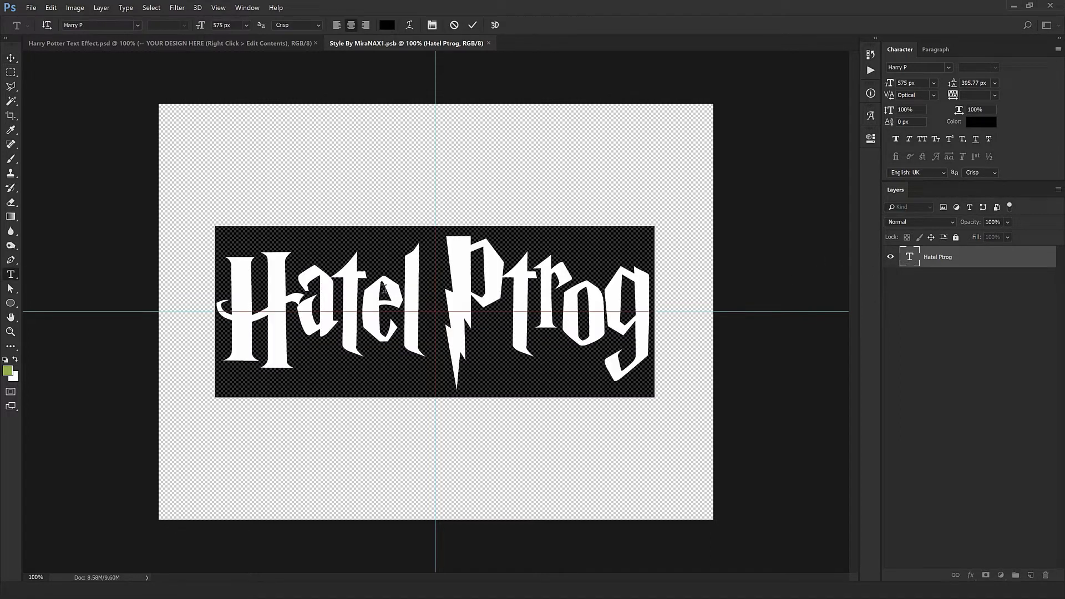
key("BackSpace")
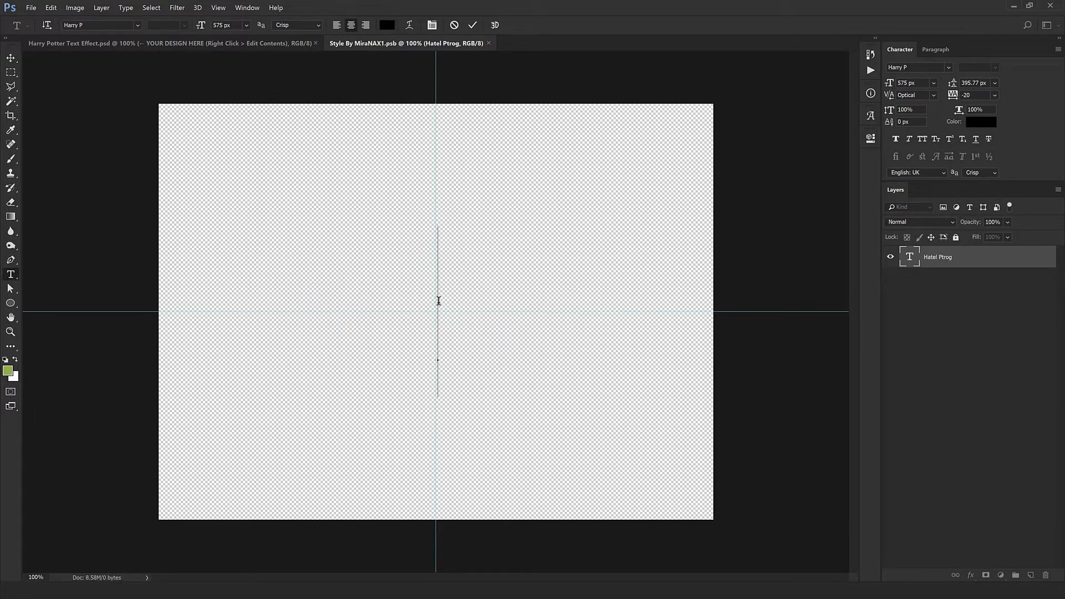
type("H")
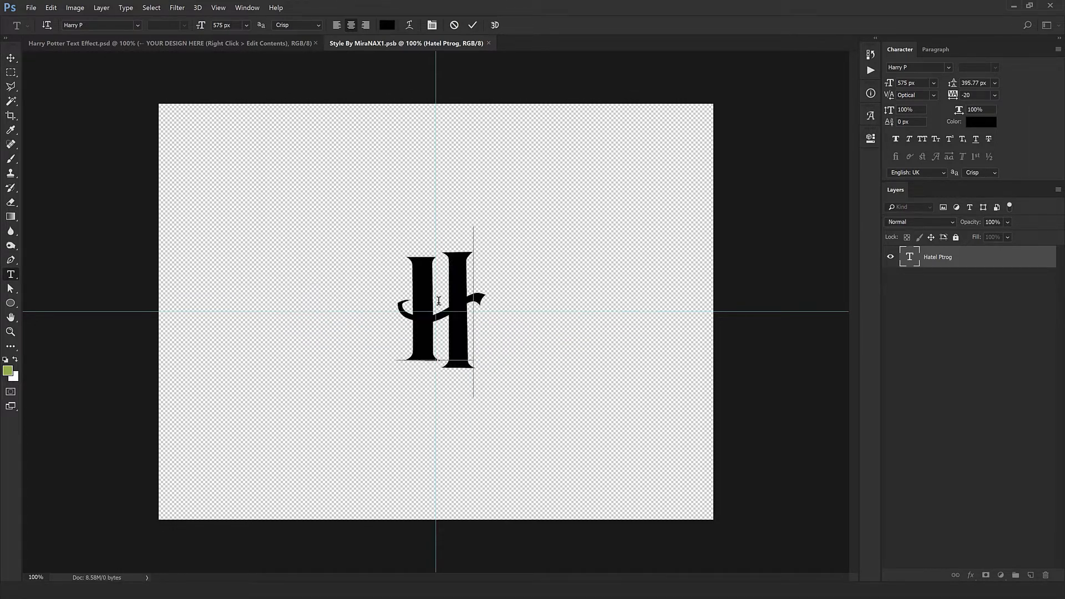
type("arry")
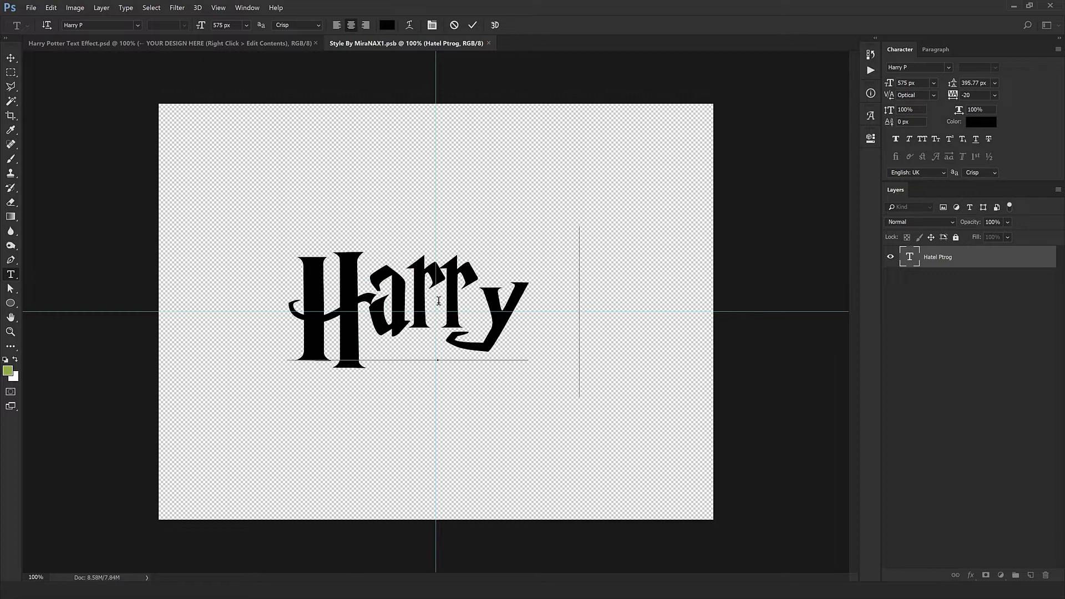
type(" Potter")
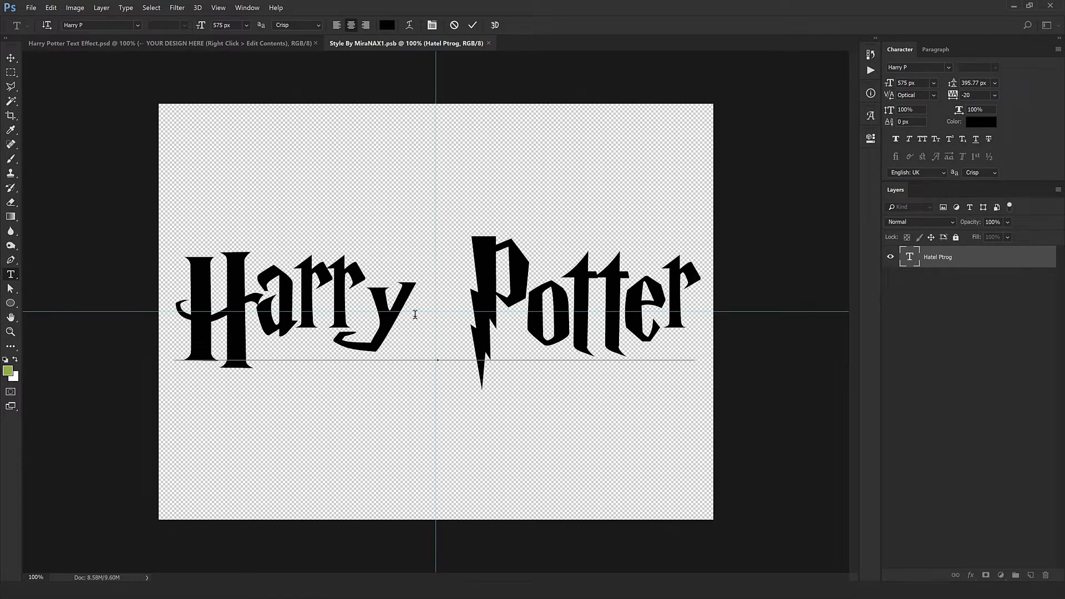
Set the tracking of the space between "Harry" and "Potter" to -220.
left_click_drag(438, 319, 449, 317)
left_click(953, 95)
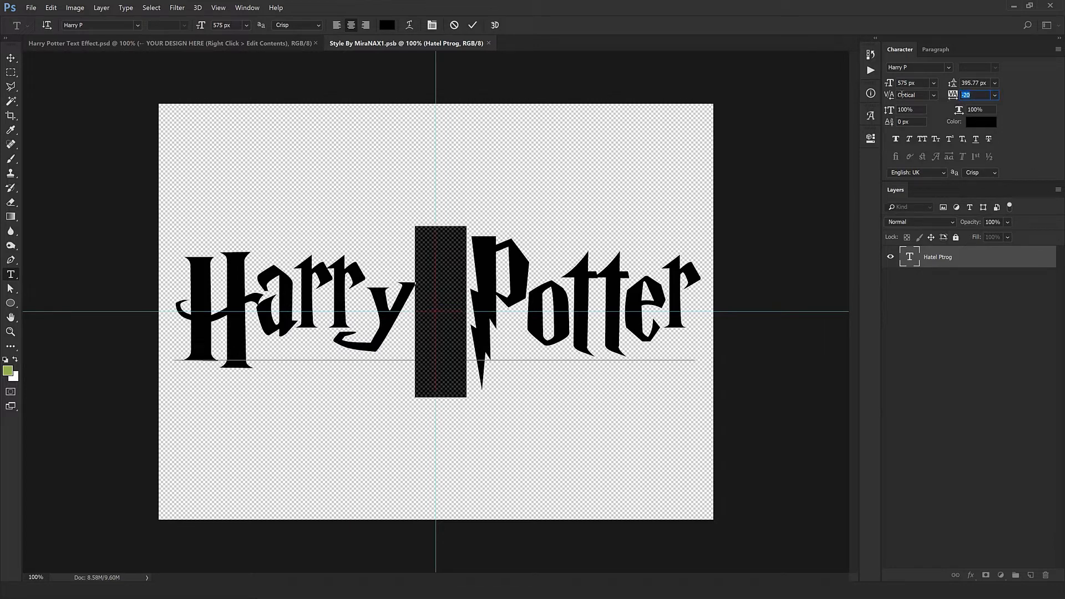
key("Down")
key("Down")
key("Down")
key("Down")
key("Down")
key("Down")
key("Down")
key("Down")
key("Down")
key("Down")
key("Down")
key("Down")
key("Down")
key("Down")
key("Down")
key("Down")
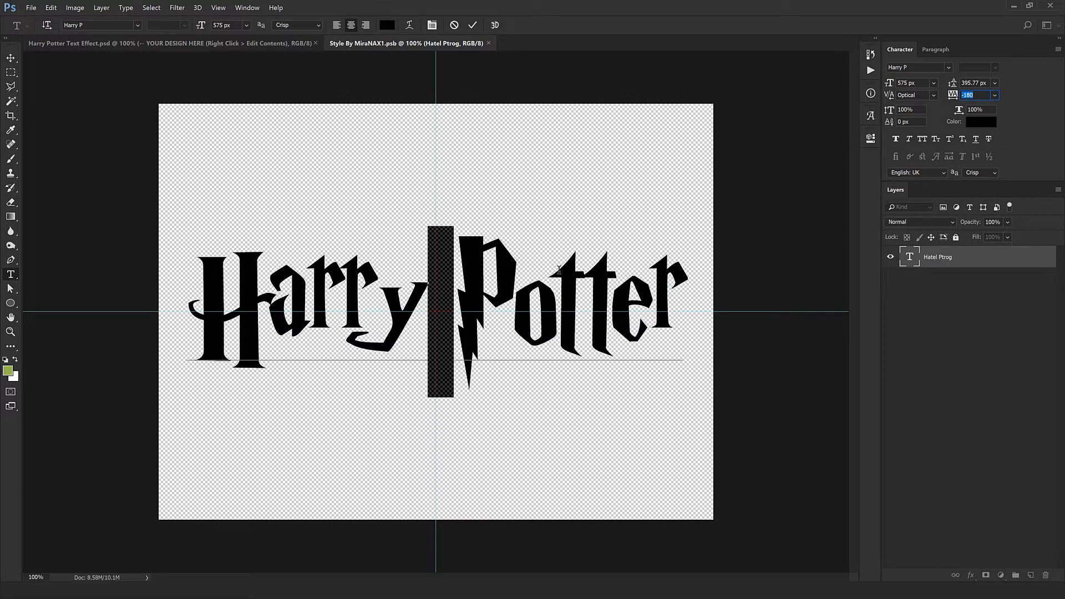
key("Down")
key("Down")
key("Down")
key("Down")
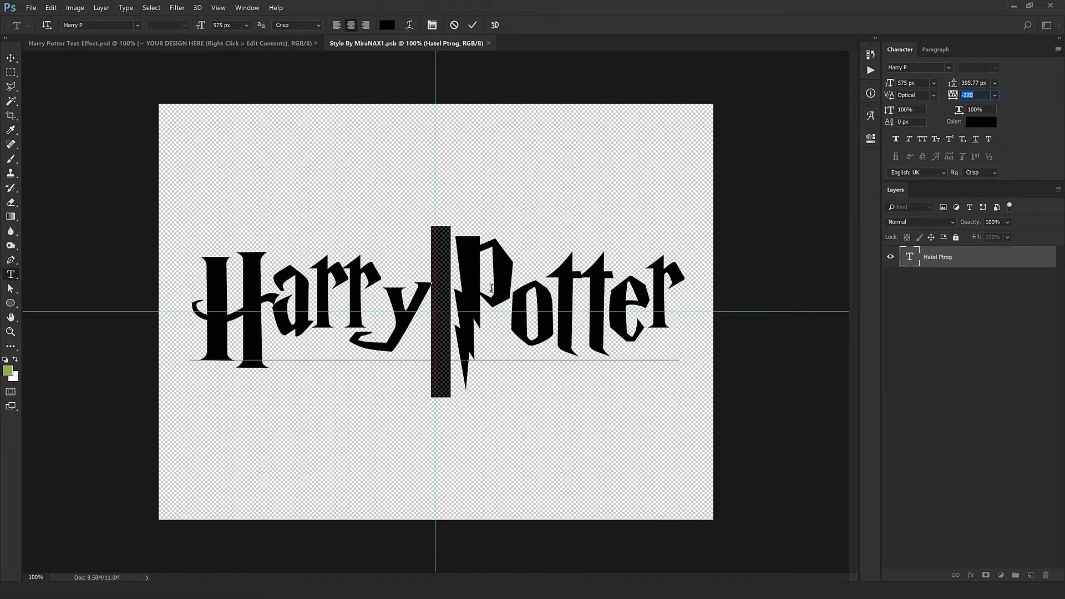
left_click(452, 283)
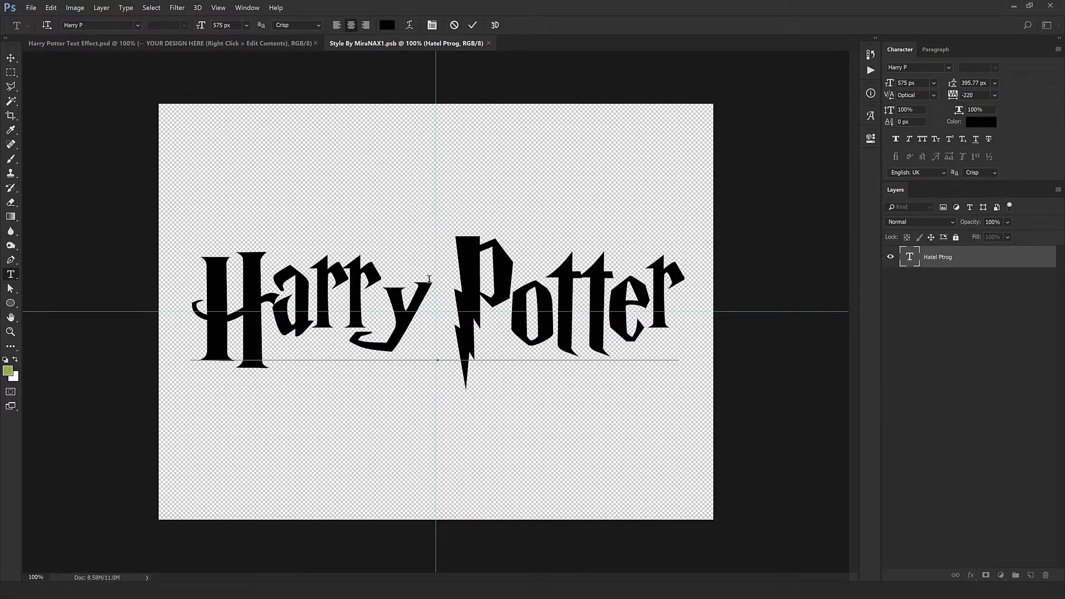
Set the tracking of the second "r" in "Harry" to -100.
left_click(385, 319)
left_click_drag(370, 283, 353, 282)
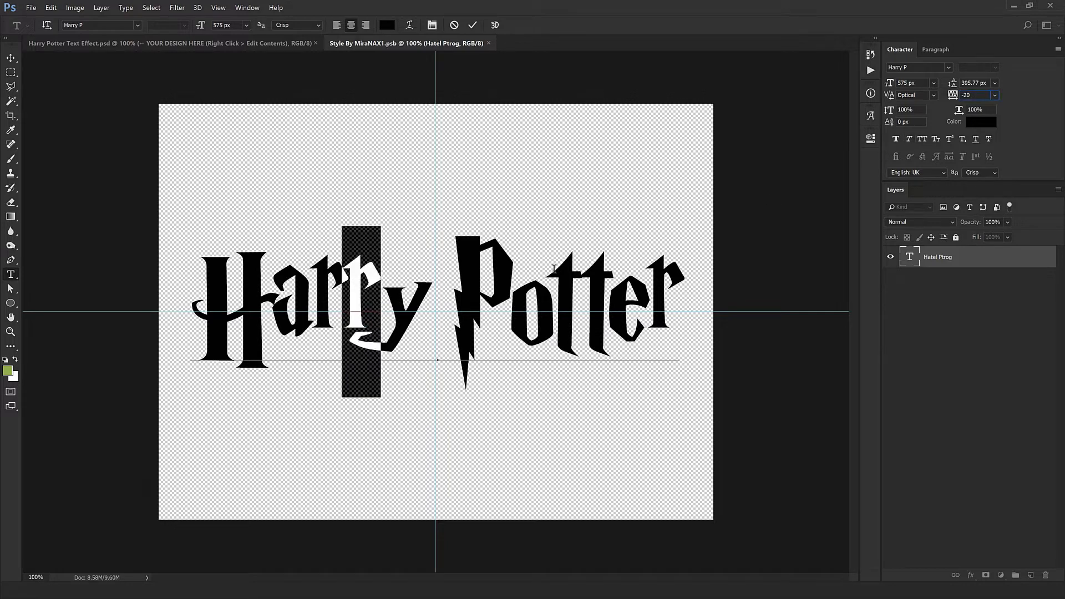
key("Down")
key("Down")
key("Down")
key("Down")
key("Down")
key("Down")
key("Down")
key("Down")
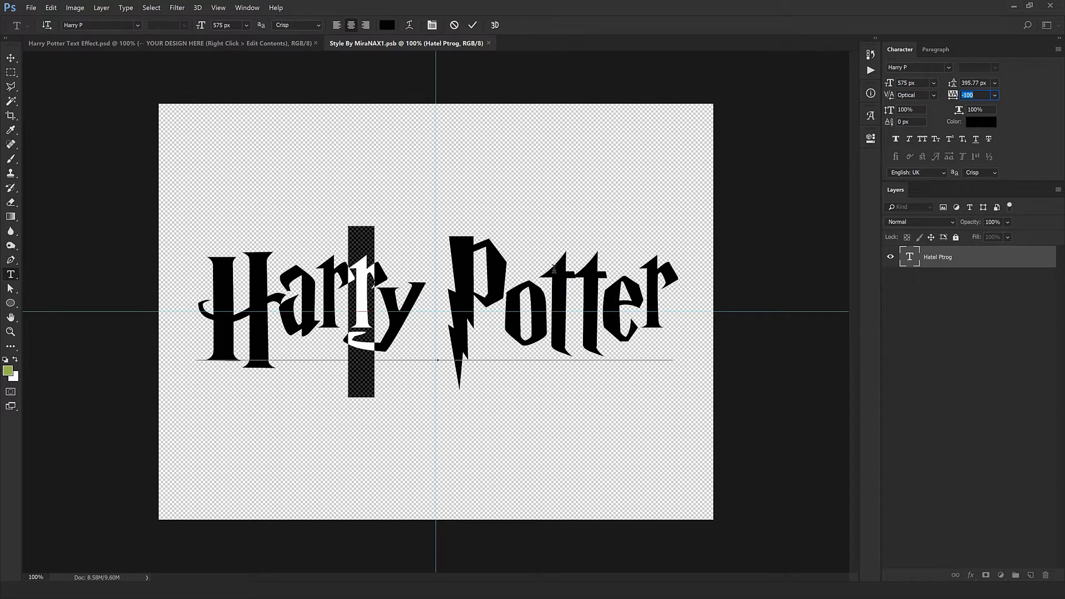
left_click(406, 305)
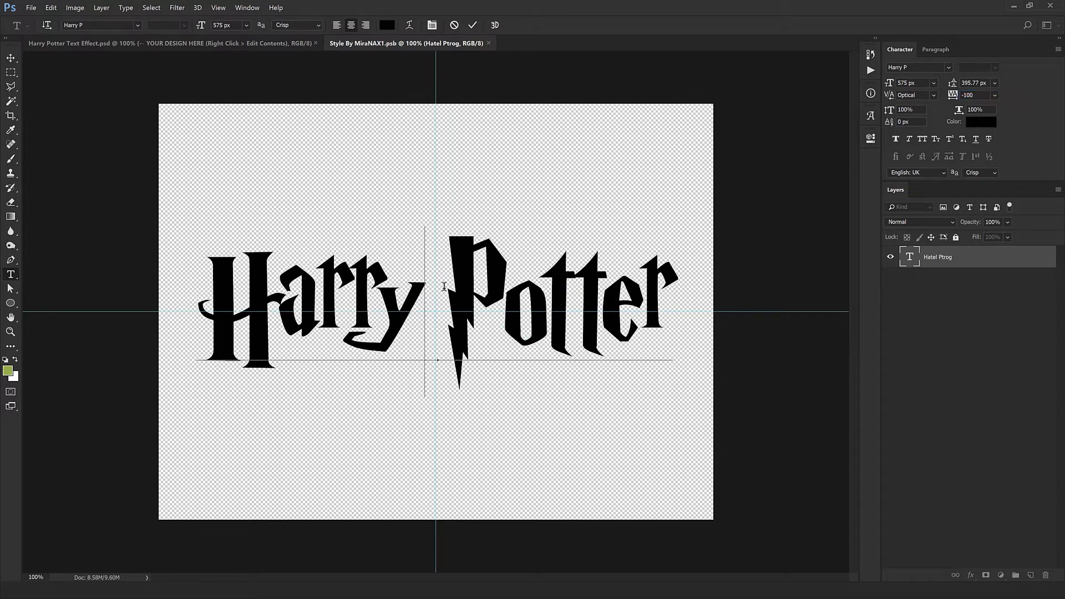
Tighten the space between the two words to -240 tracking, and save and close the smart object contents.
left_click_drag(425, 313, 440, 313)
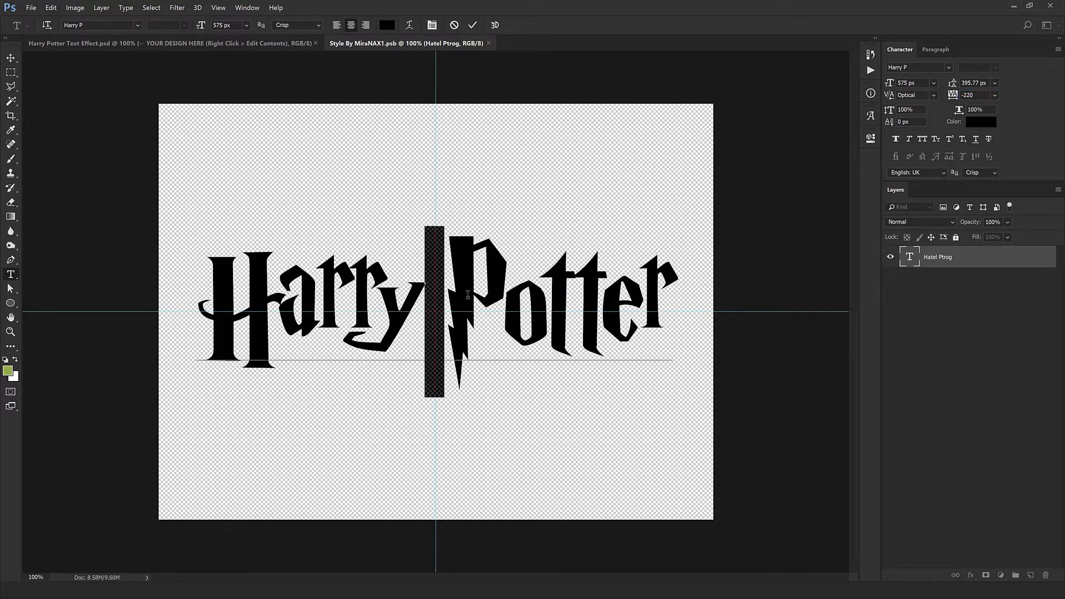
key("alt+Left")
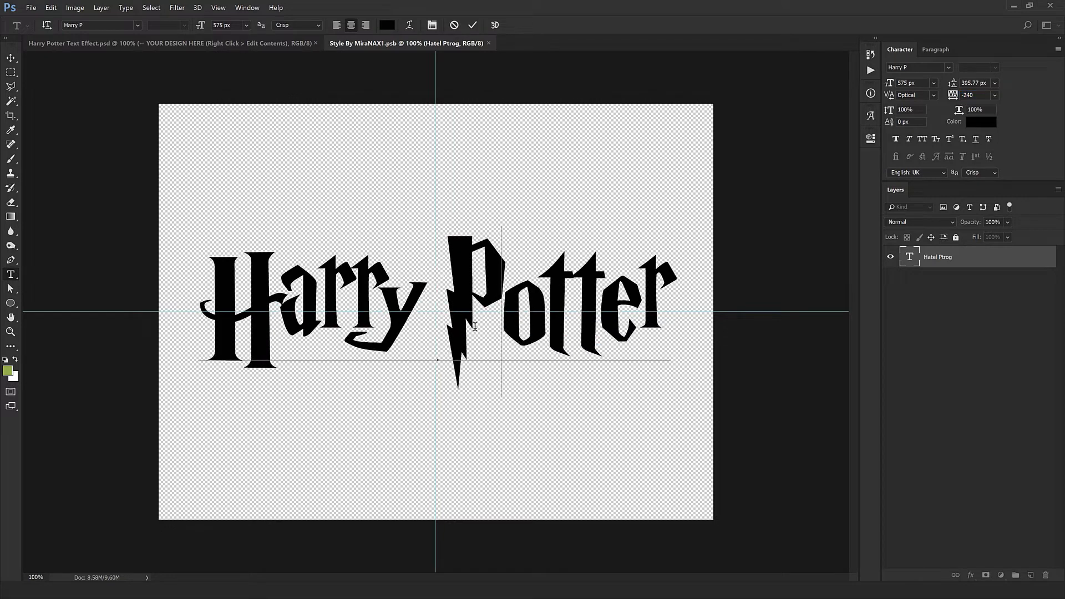
key("ctrl+Return")
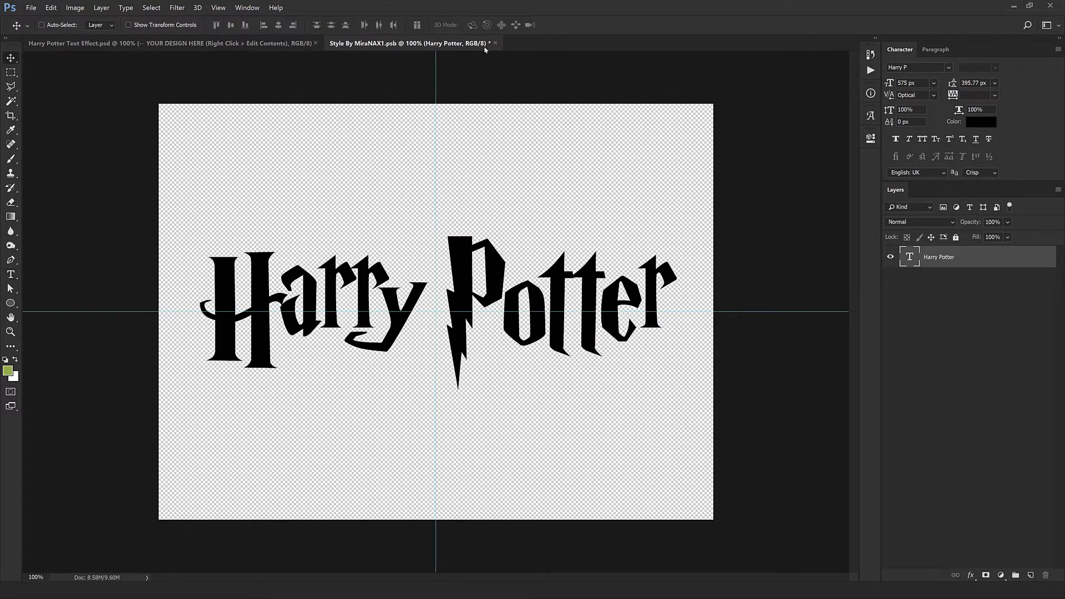
left_click(494, 43)
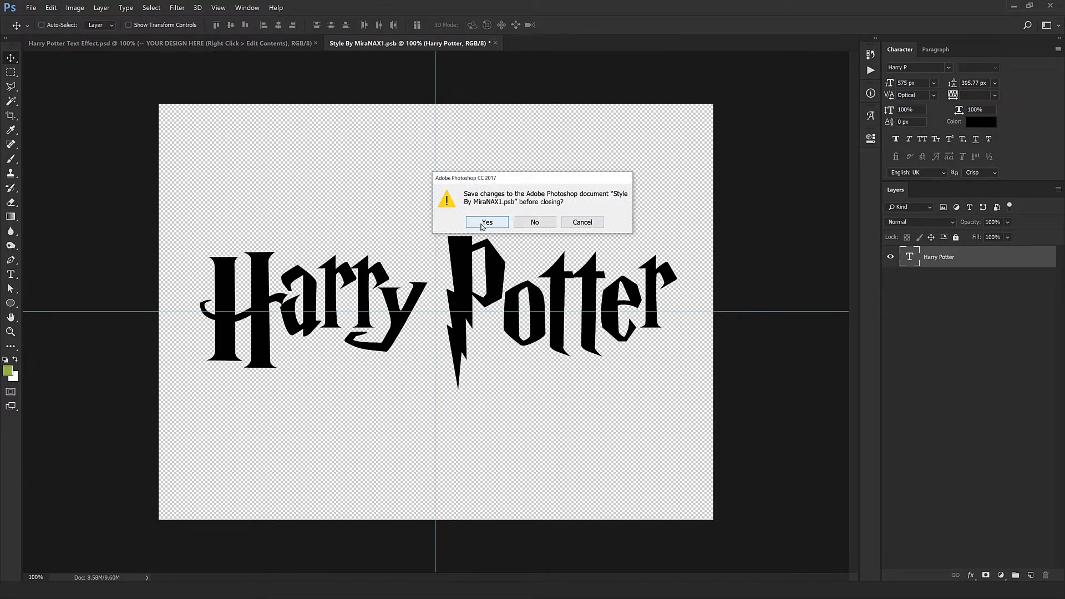
left_click(482, 223)
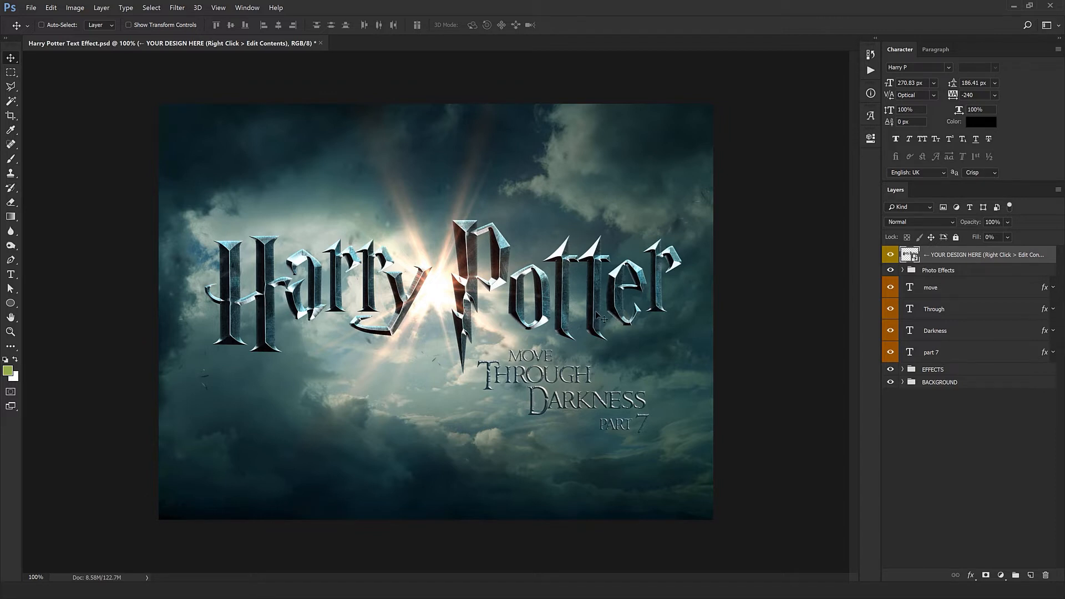
Expand the Photo Effects group and toggle the Smoke, Light and Particles layers off and on to examine their effects.
left_click(903, 271)
left_click(931, 271)
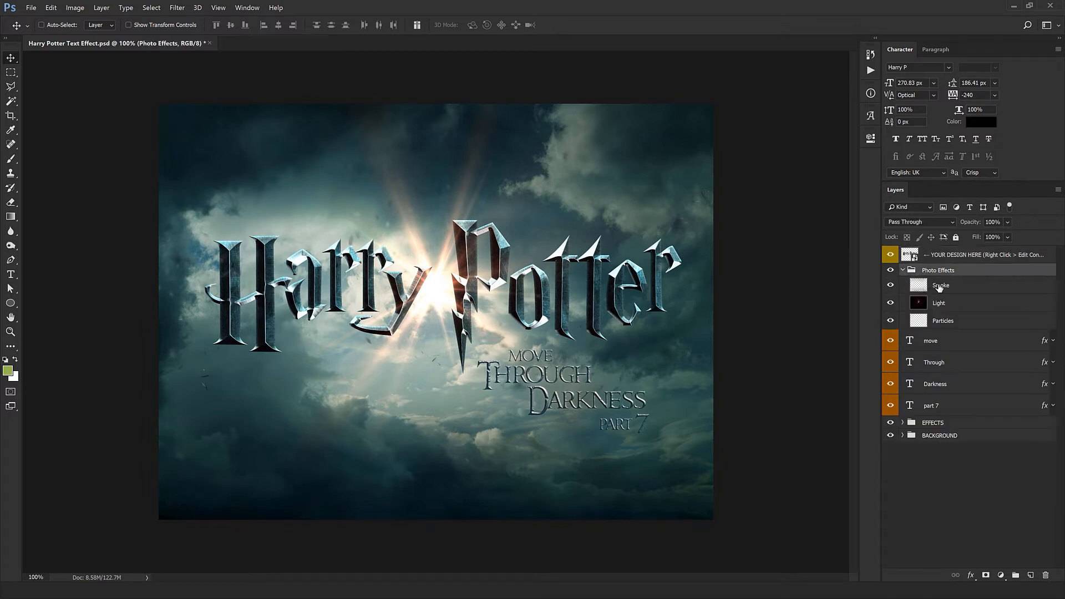
left_click(939, 287)
left_click(890, 285)
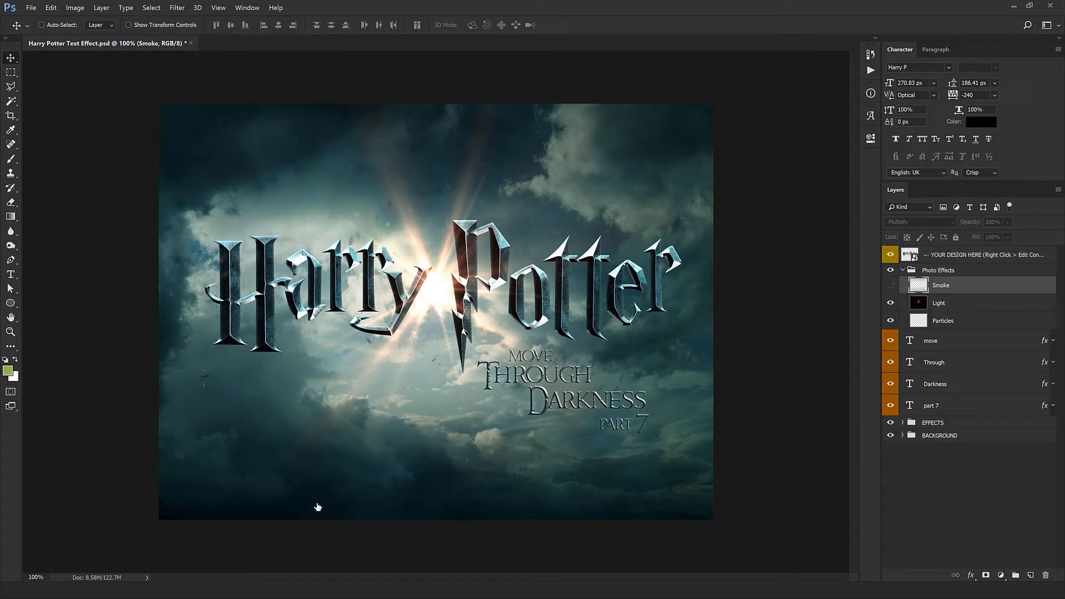
left_click(890, 302)
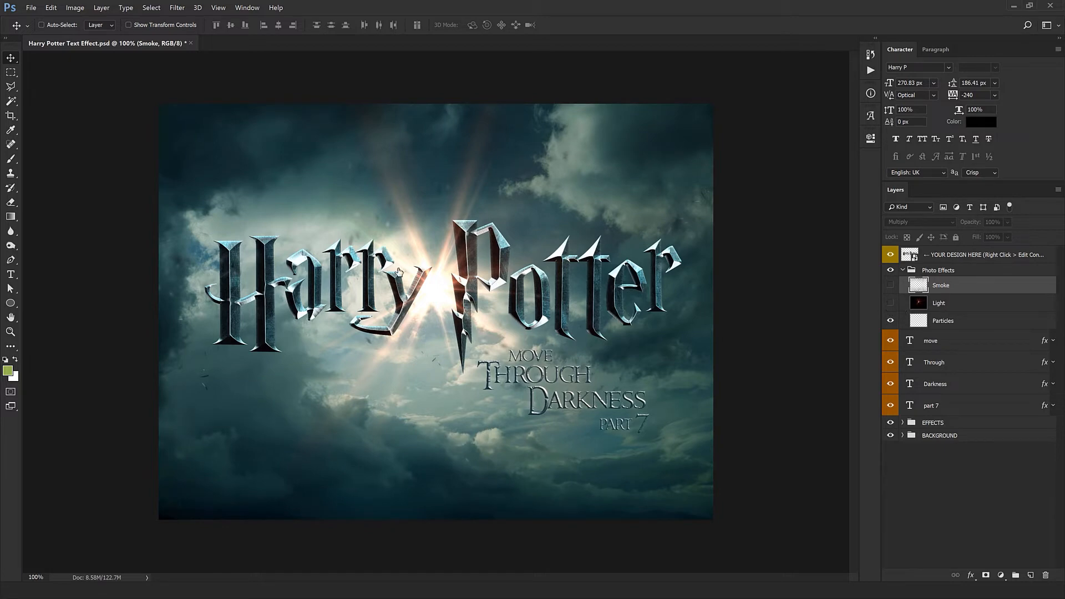
left_click(890, 320)
left_click(890, 321)
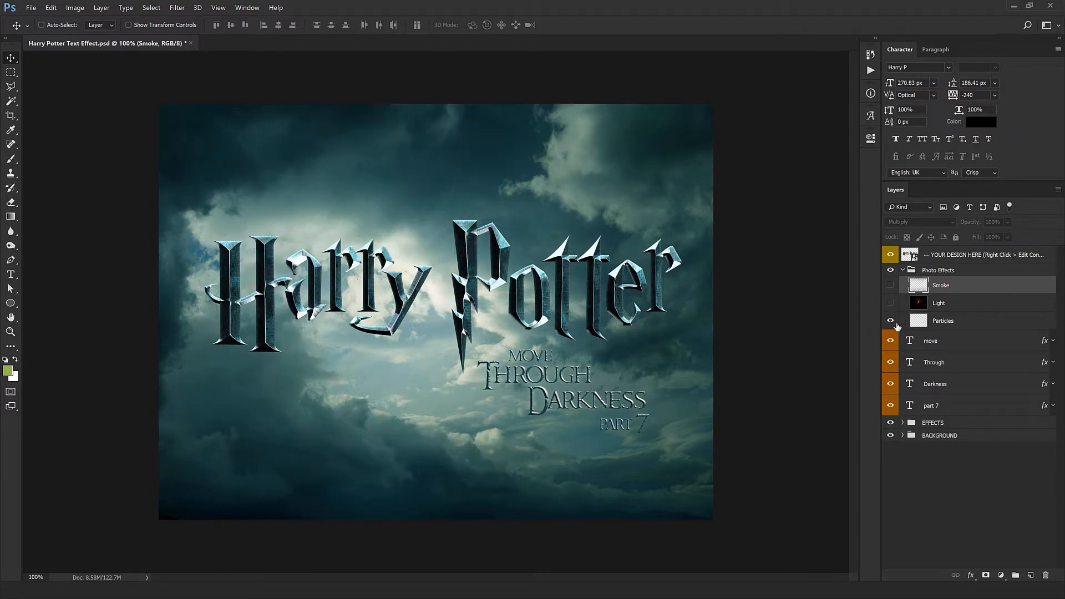
left_click(890, 303)
left_click(890, 285)
Move the Particles layer down and to the right across the artwork.
left_click(942, 321)
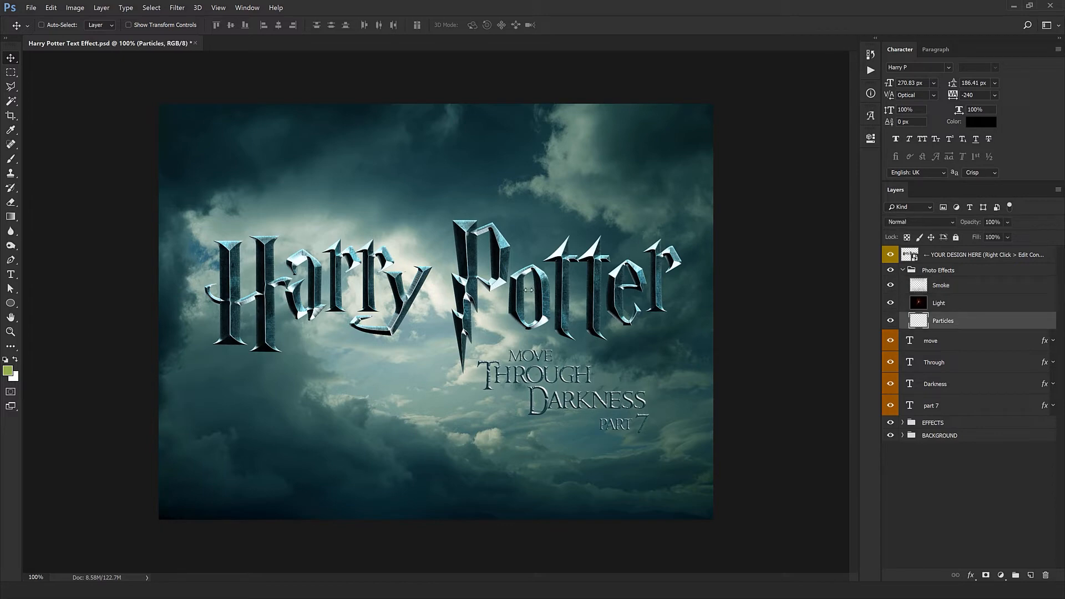
left_click(489, 289)
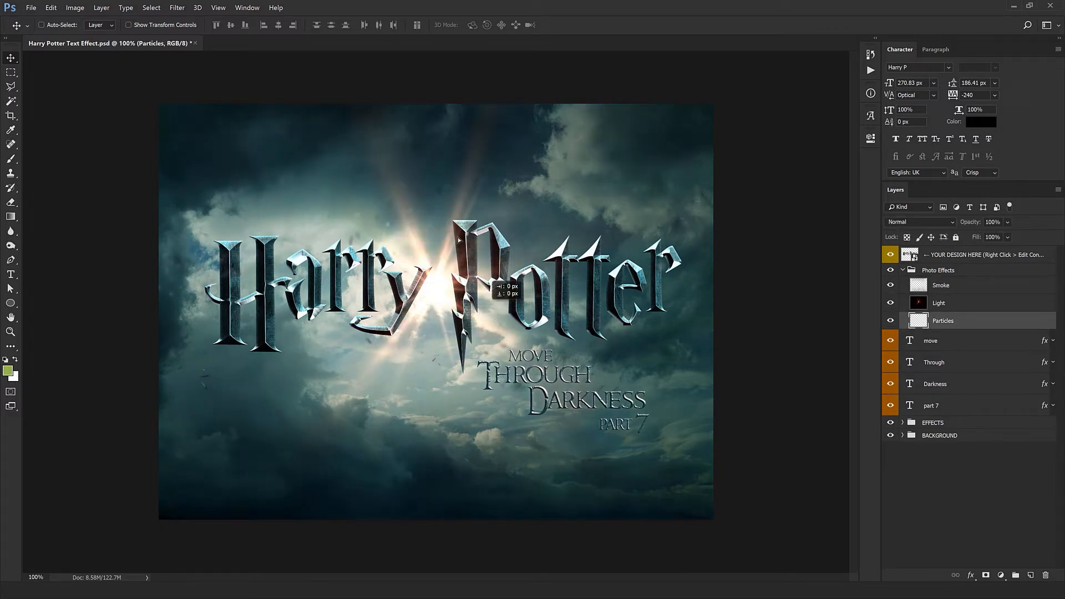
left_click_drag(382, 210, 257, 420)
Duplicate the Particles layer and rotate the copy about -164 degrees with Free Transform.
key("ctrl+j")
key("ctrl+t")
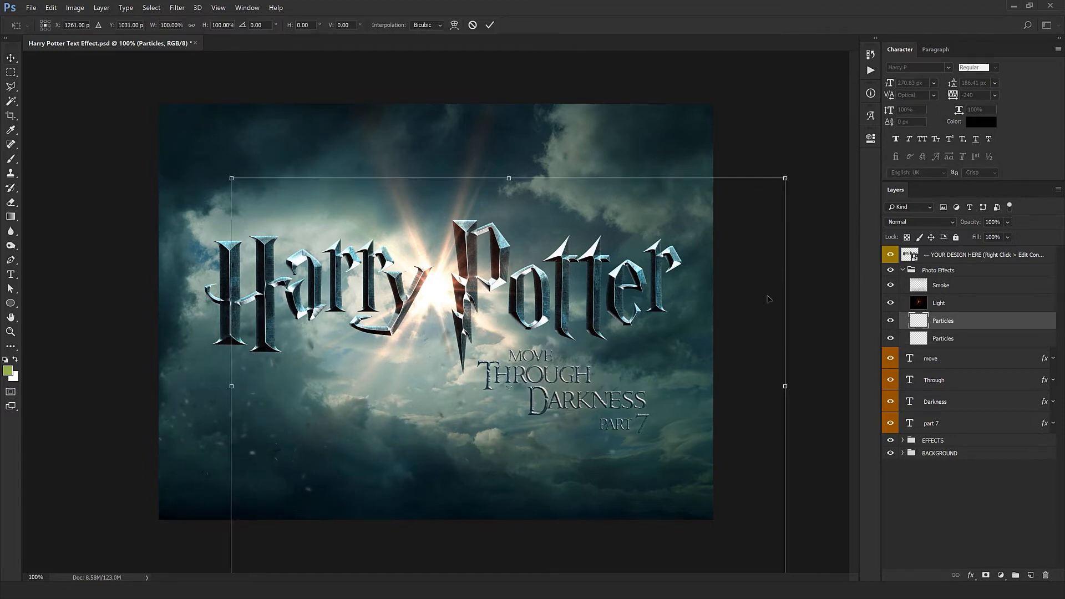
left_click_drag(744, 270, 637, 252)
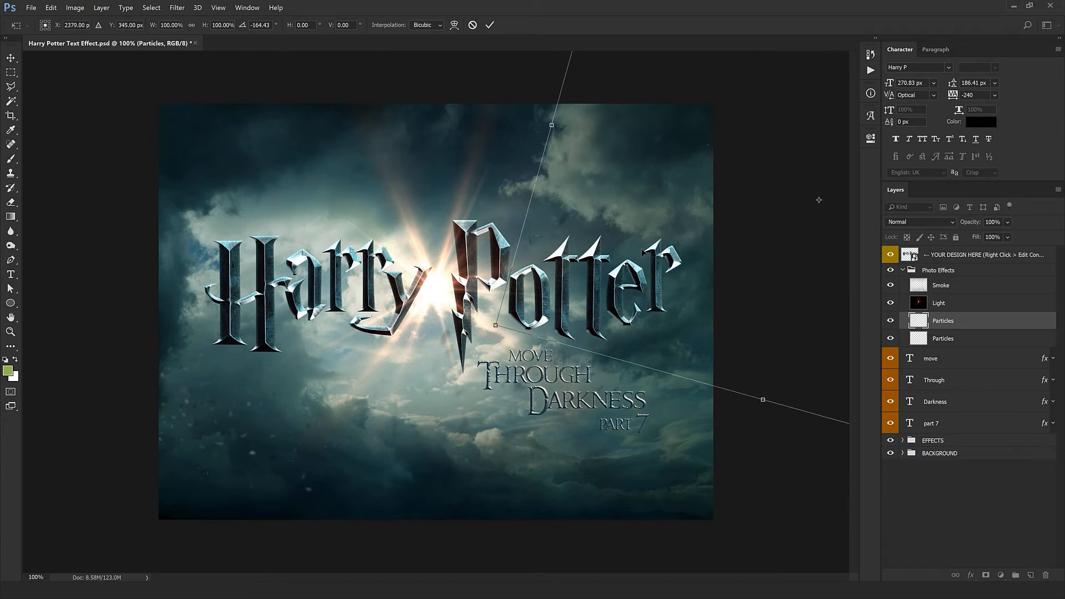
key("Return")
Try moving the Light layer, undo that move, and rotate the light flare with Free Transform.
left_click(965, 305)
left_click_drag(433, 401, 510, 449)
key("ctrl+z")
key("ctrl+t")
left_click_drag(743, 523, 439, 511)
key("Return")
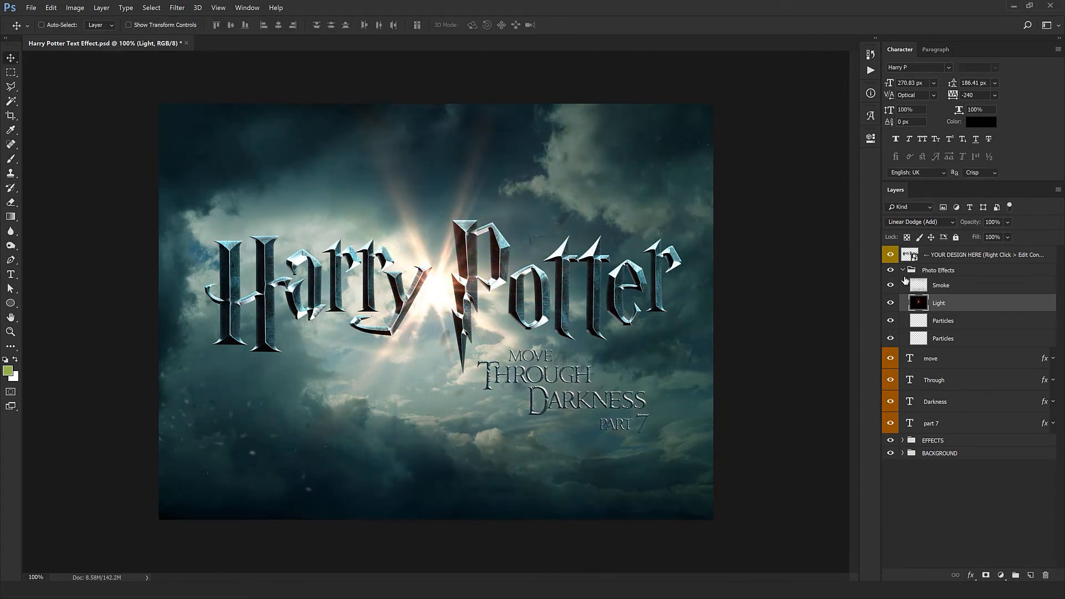
Collapse the Photo Effects group and change the text of the "move" layer to "your".
left_click(902, 270)
left_click(953, 288)
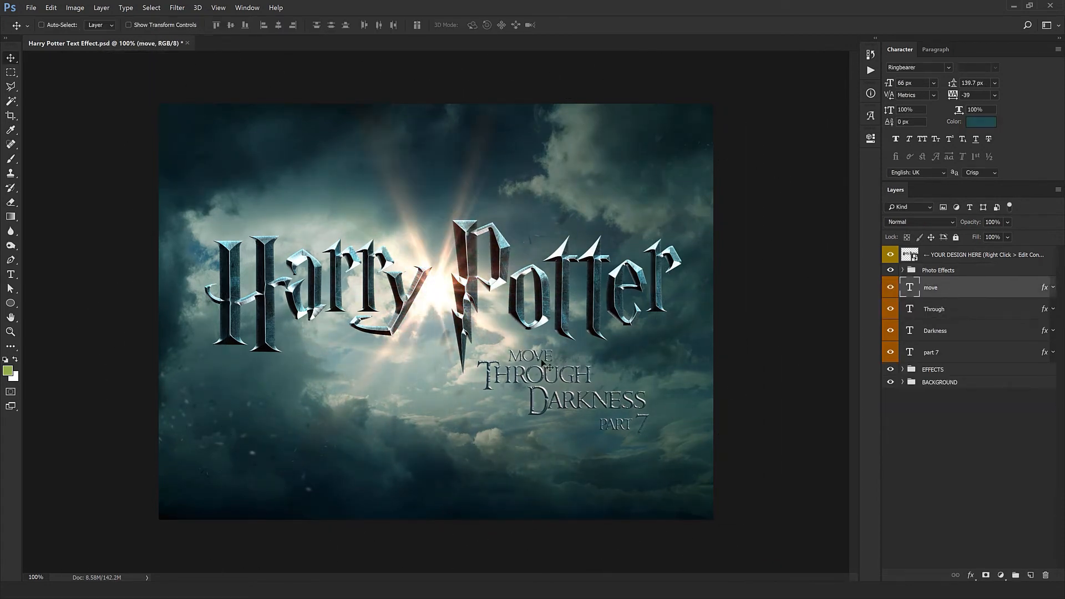
double_click(910, 287)
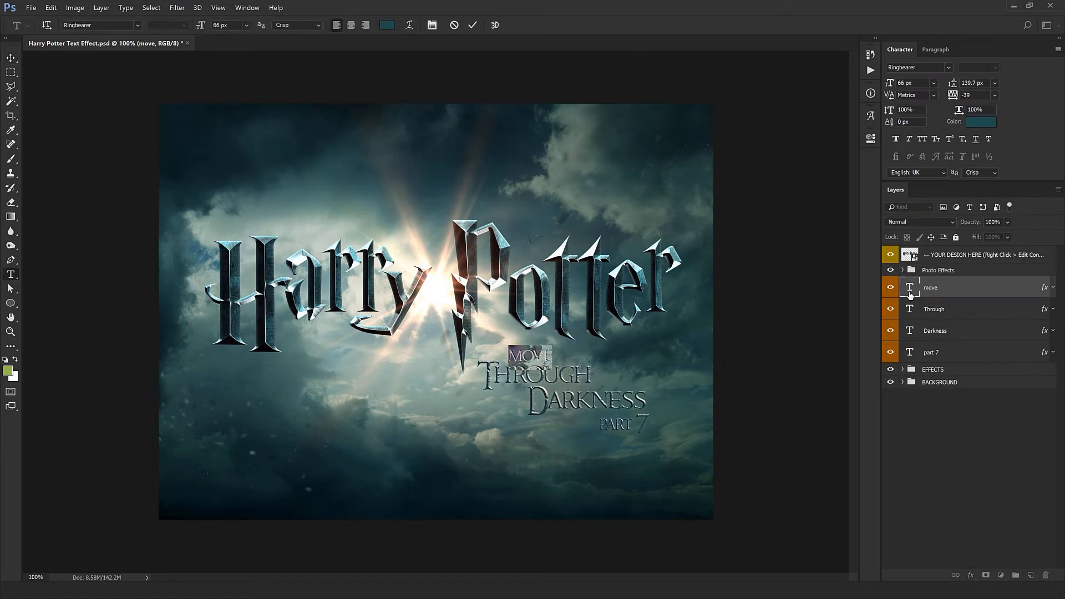
type("your")
key("ctrl+Return")
key("v")
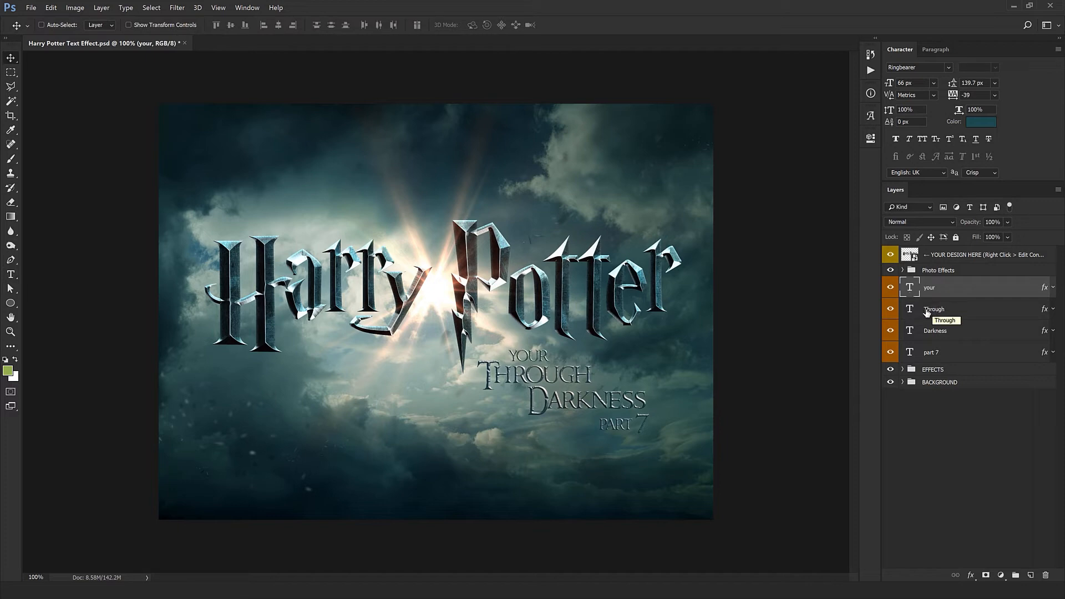
Change the text of the "Through" subtitle layer to "Design".
double_click(910, 309)
type("des")
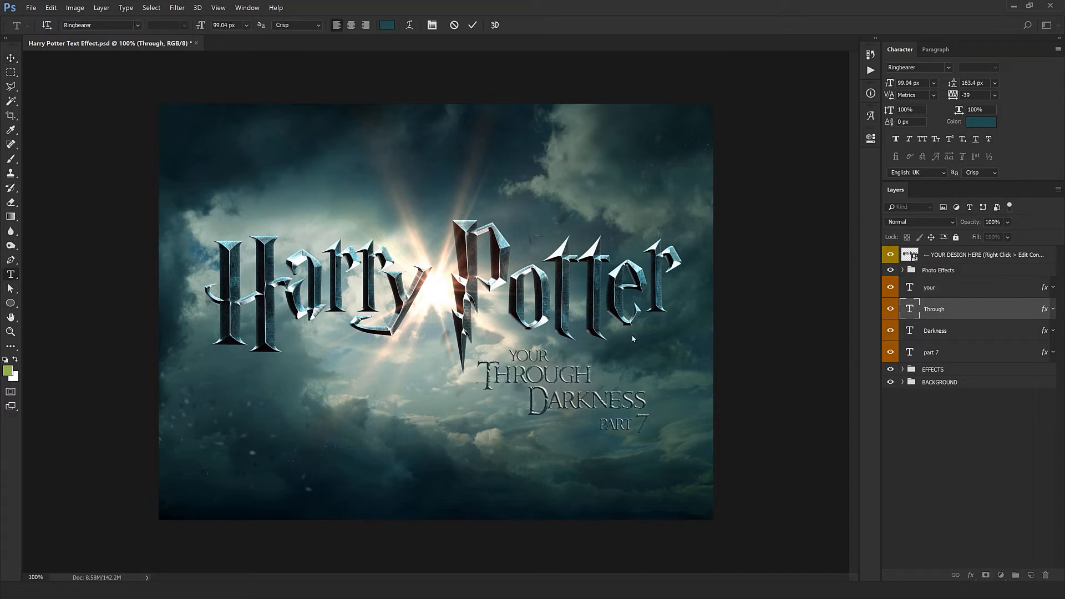
type("ign")
key("ctrl+Return")
key("v")
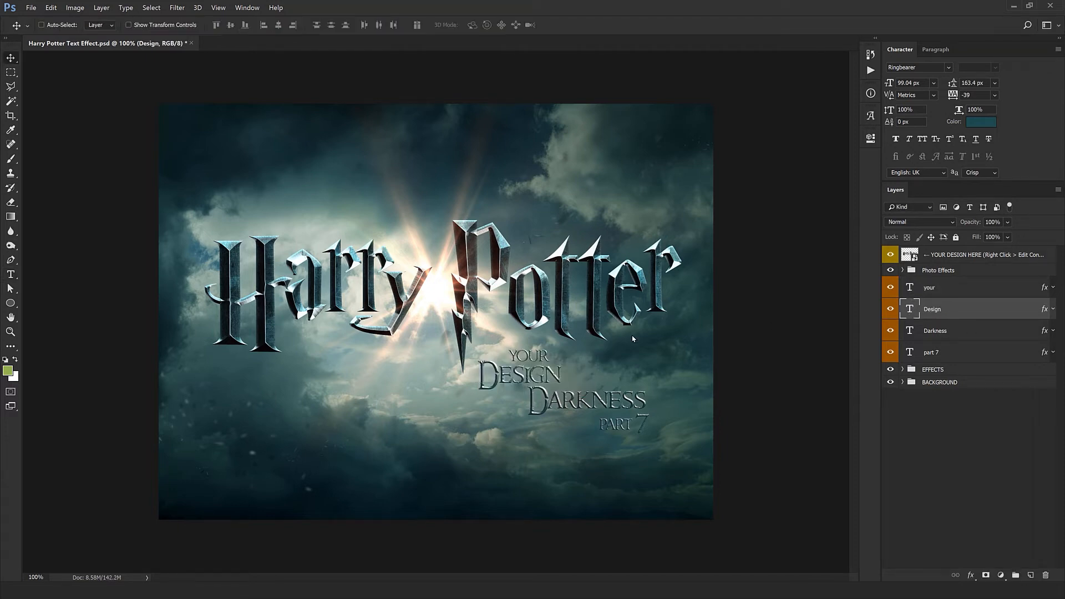
Change the text of the "Darkness" subtitle layer to "Studios".
left_click(914, 328)
double_click(910, 330)
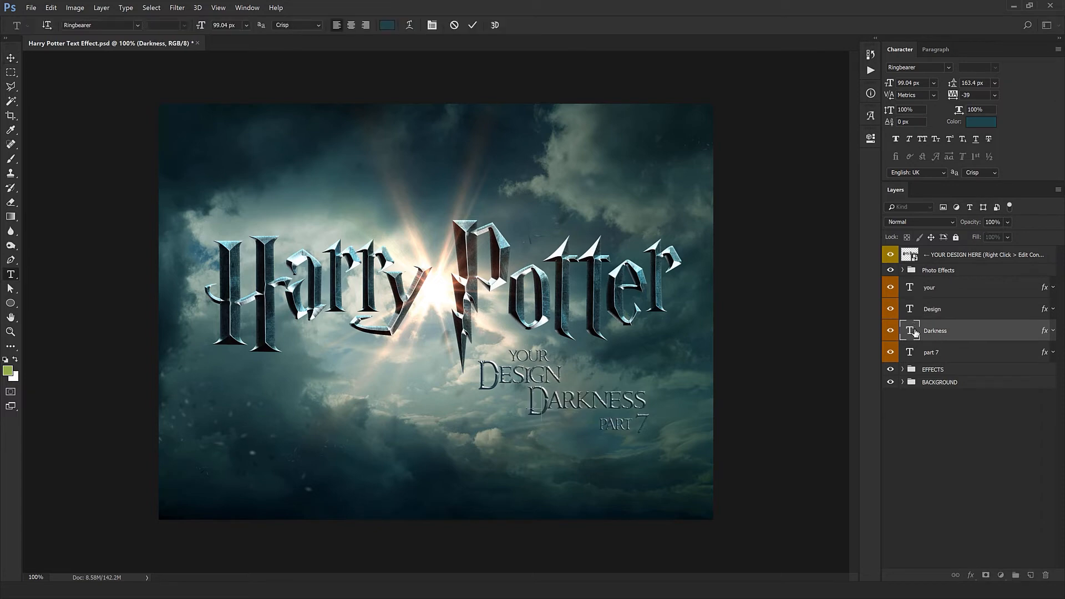
type("Studios")
key("ctrl+Return")
key("v")
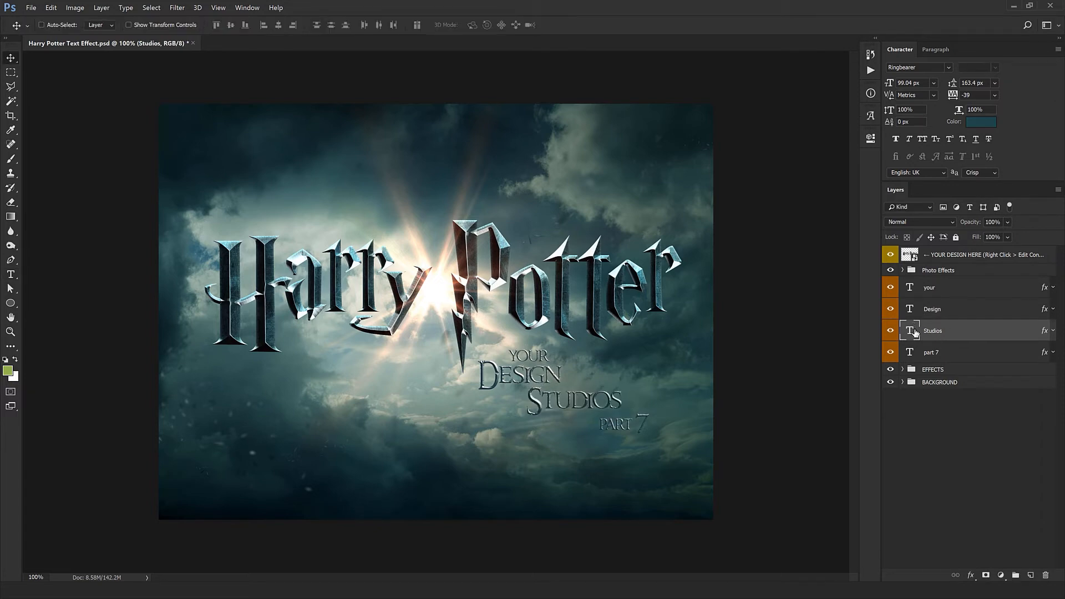
Nudge the "Studios" subtitle layer left until its left edge lines up with the word "your".
key("Left")
key("Left")
key("Left")
key("Left")
key("Left")
key("Left")
key("Left")
key("Left")
key("Left")
key("Left")
key("Left")
key("Left")
key("Left")
key("Left")
key("Left")
key("Left")
key("Left")
key("Left")
key("Left")
key("Left")
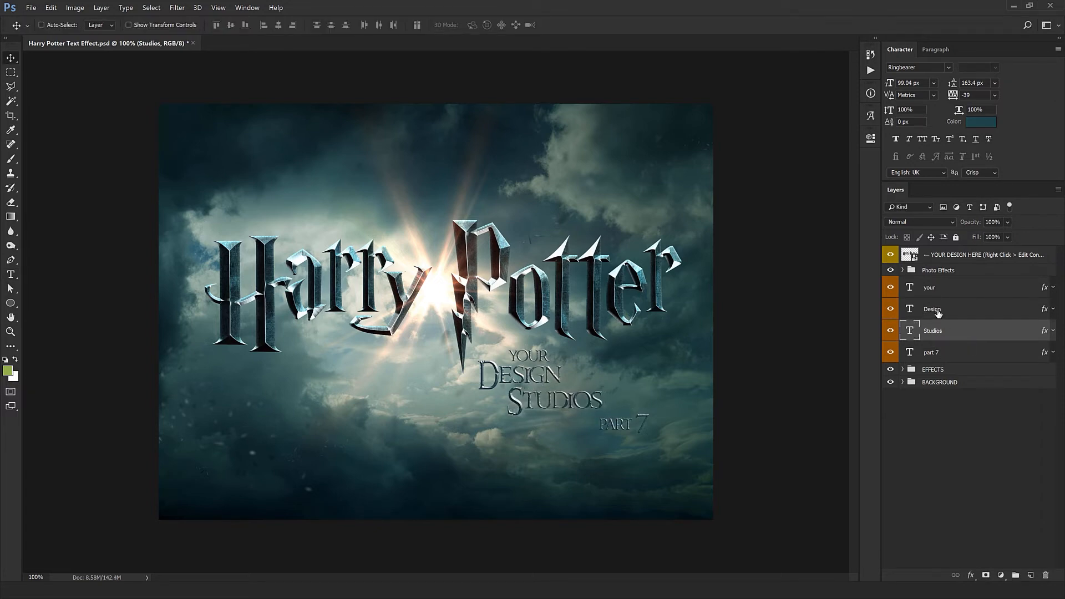
Hide the "part 7" layer and move all four subtitle layers together to the right and slightly up, beneath the word "Potter".
left_click(954, 351)
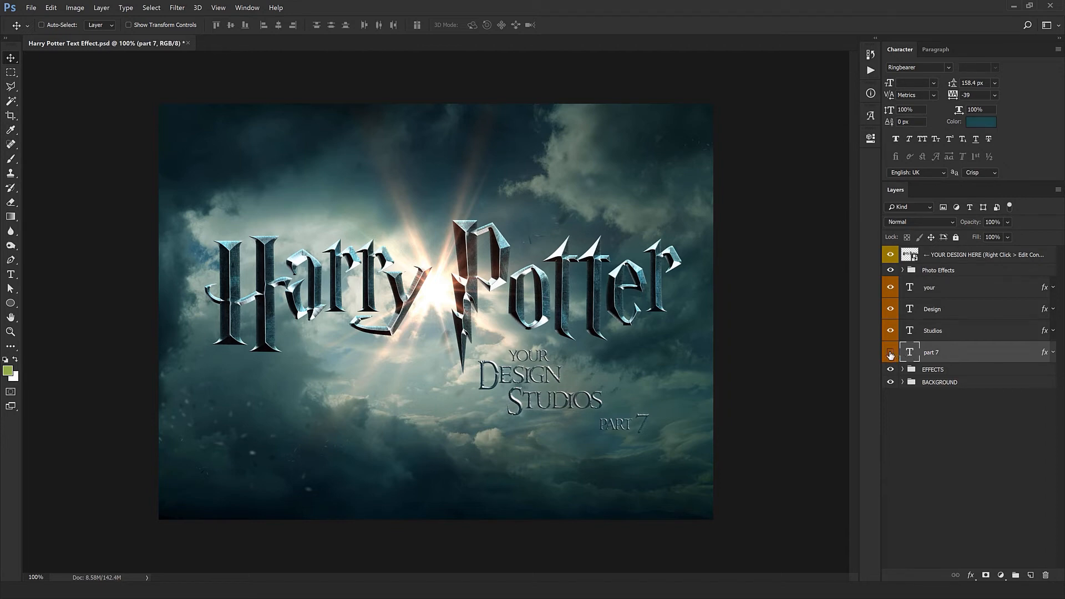
left_click(935, 289, "shift")
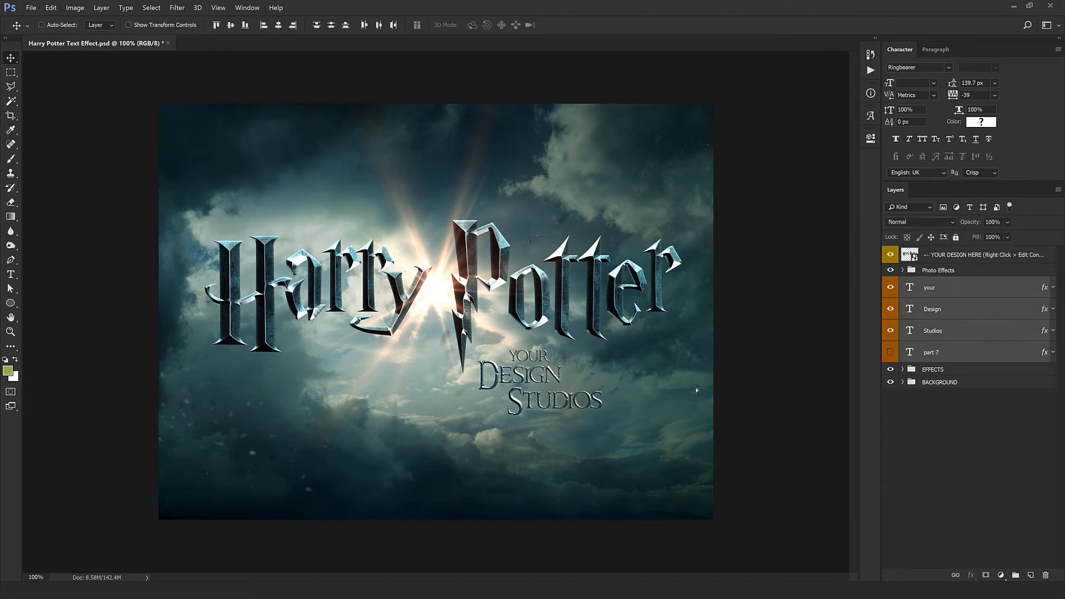
left_click_drag(652, 384, 706, 378)
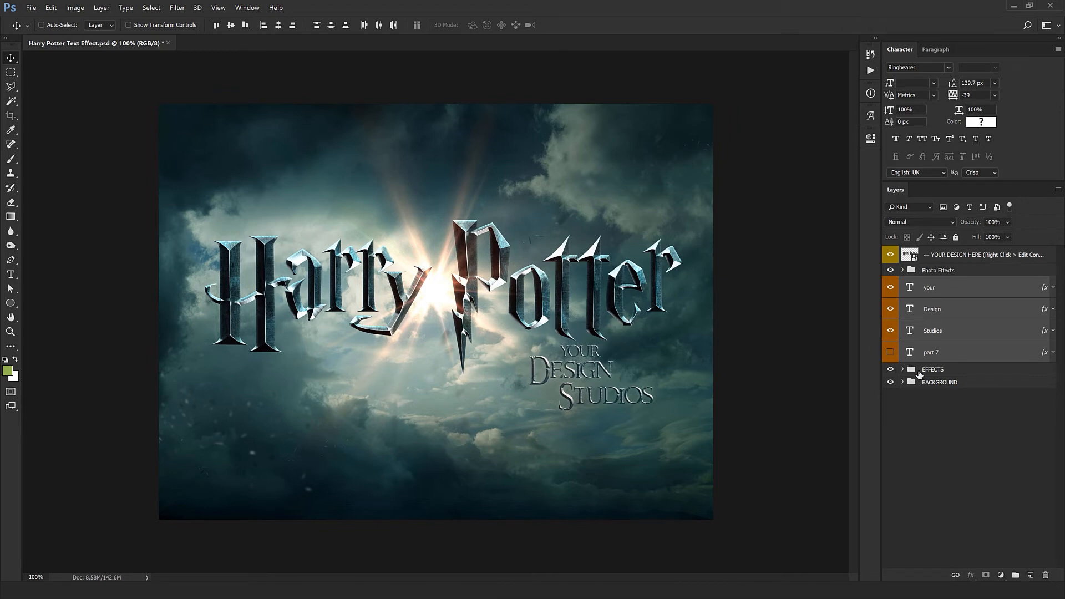
Check the contents of the BACKGROUND and Photo Effects groups, then hide both groups to leave the text on transparency.
left_click(902, 382)
left_click(902, 382)
left_click(902, 270)
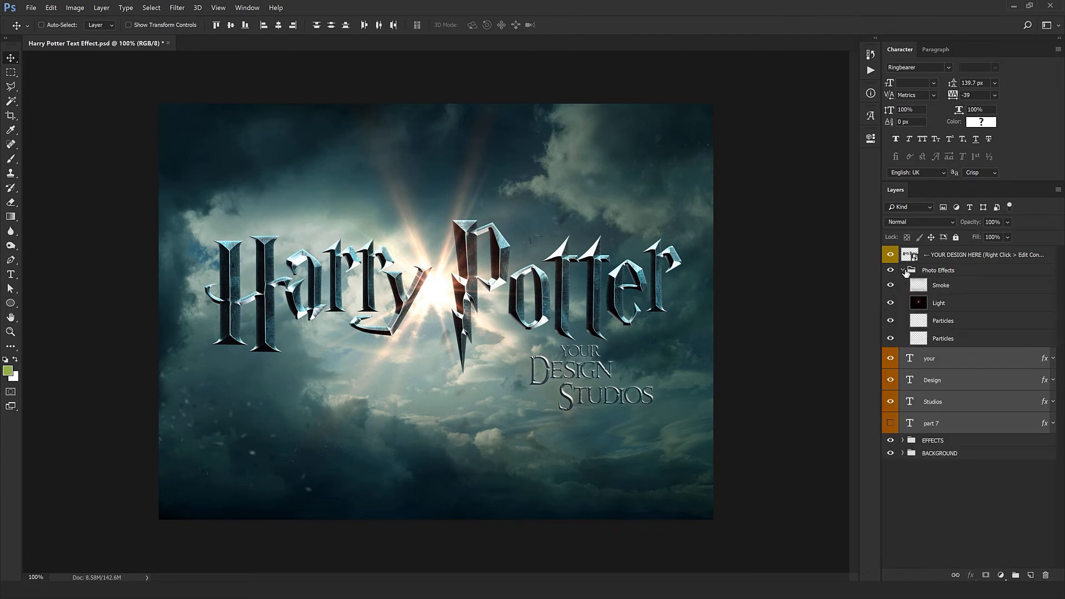
left_click(902, 270)
left_click(890, 270)
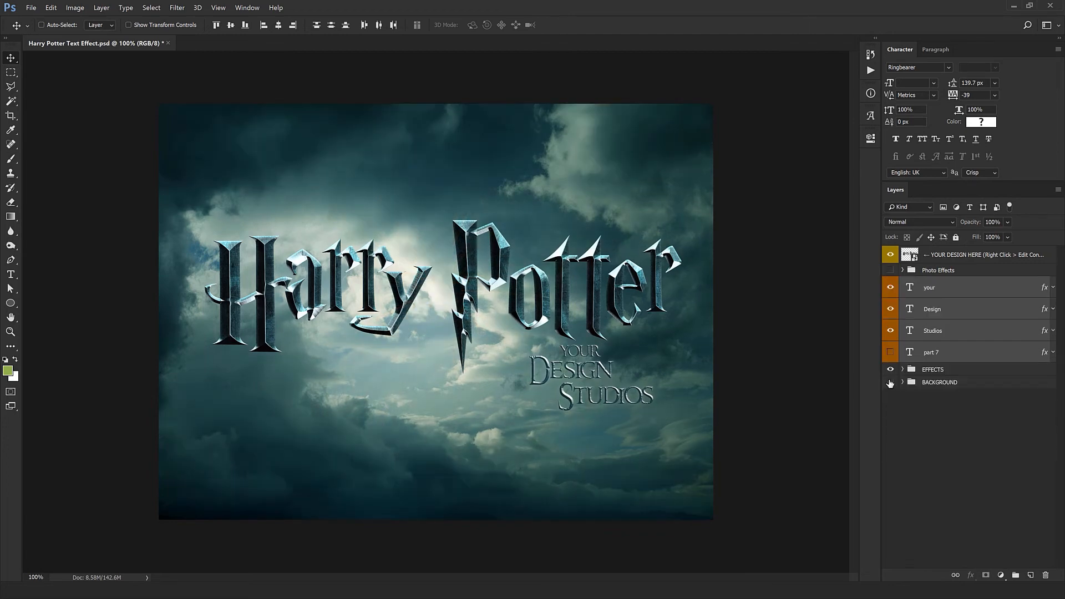
left_click(890, 383)
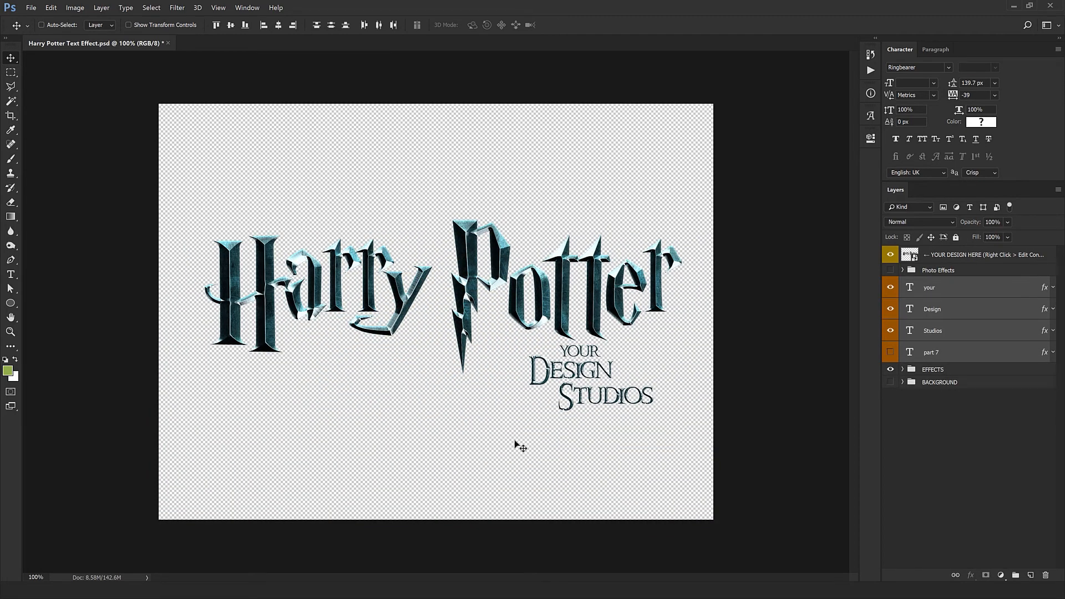